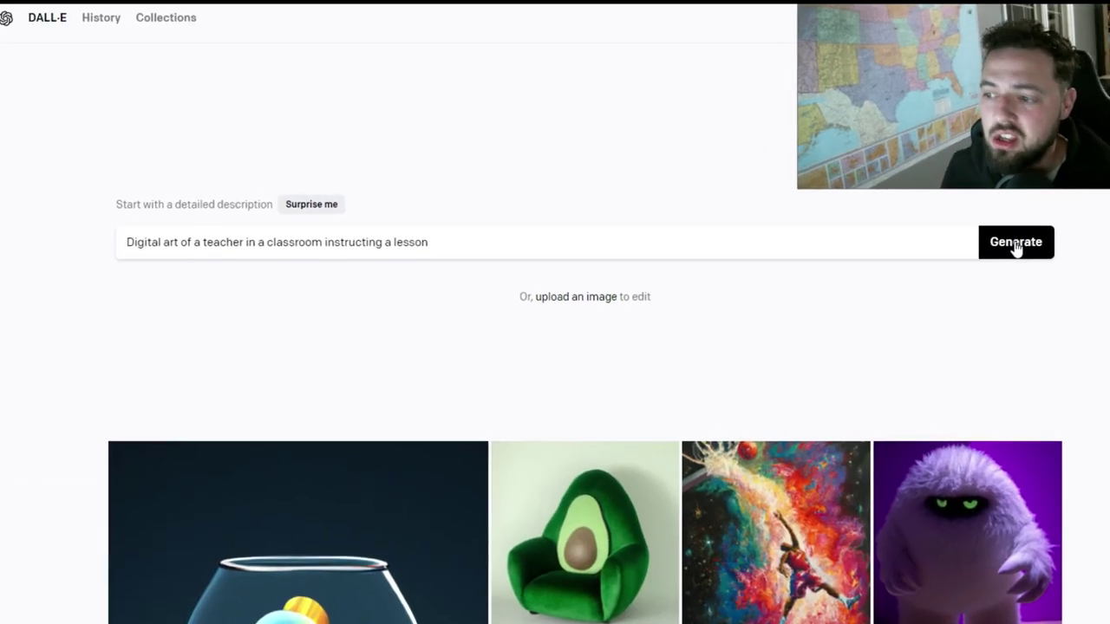
Step: Generate the teacher-instructing-a-lesson images and briefly open the second image's quick actions menu
click(1015, 243)
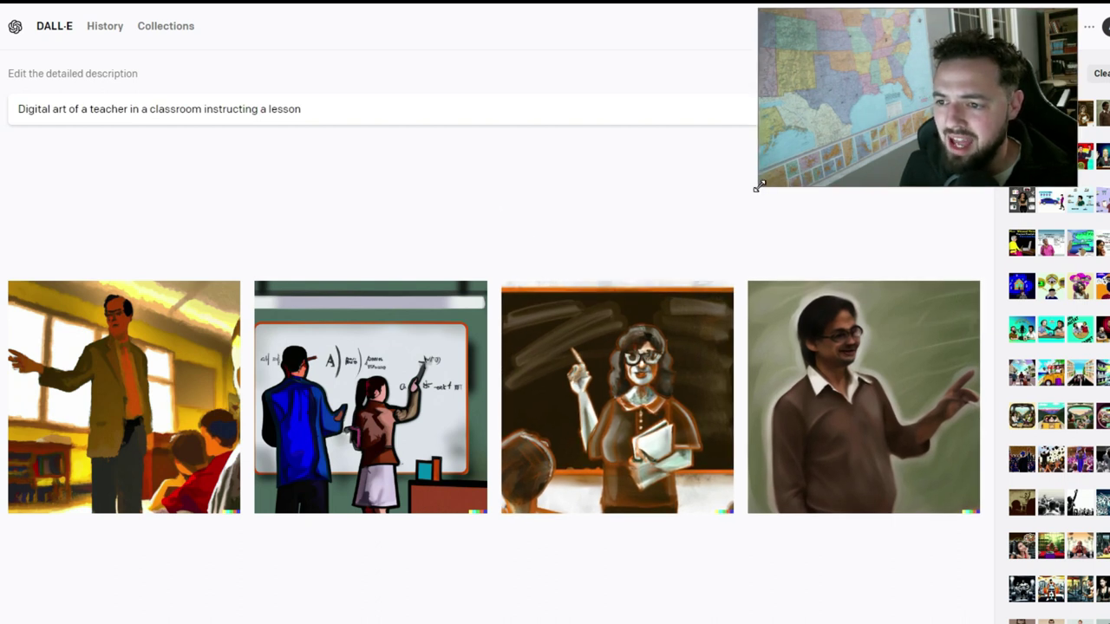
drag(758, 188, 815, 158)
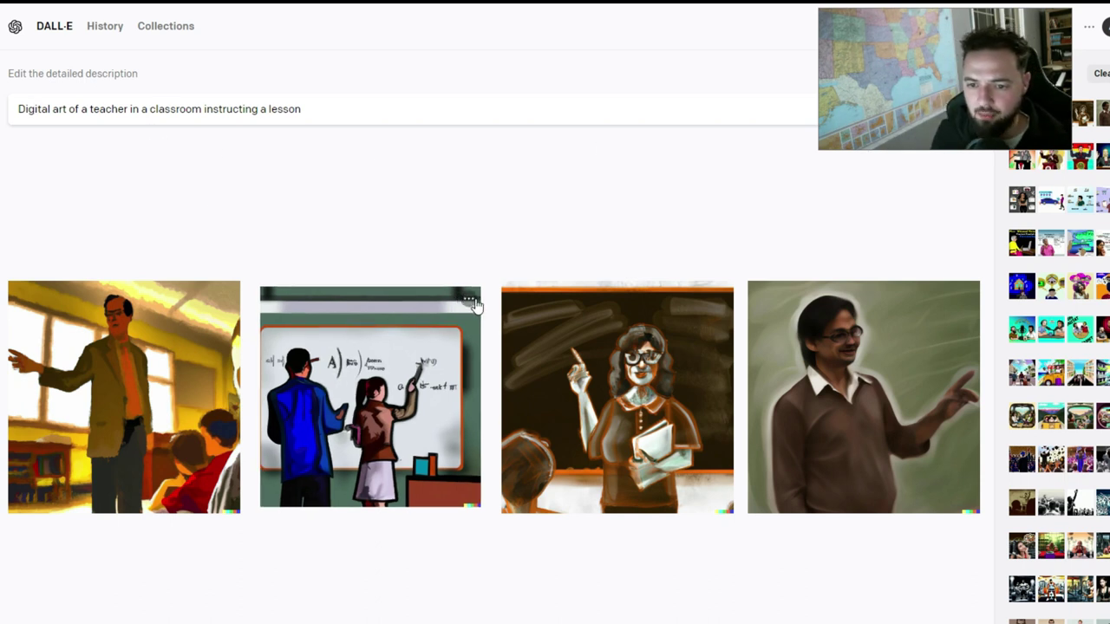
click(468, 299)
click(510, 400)
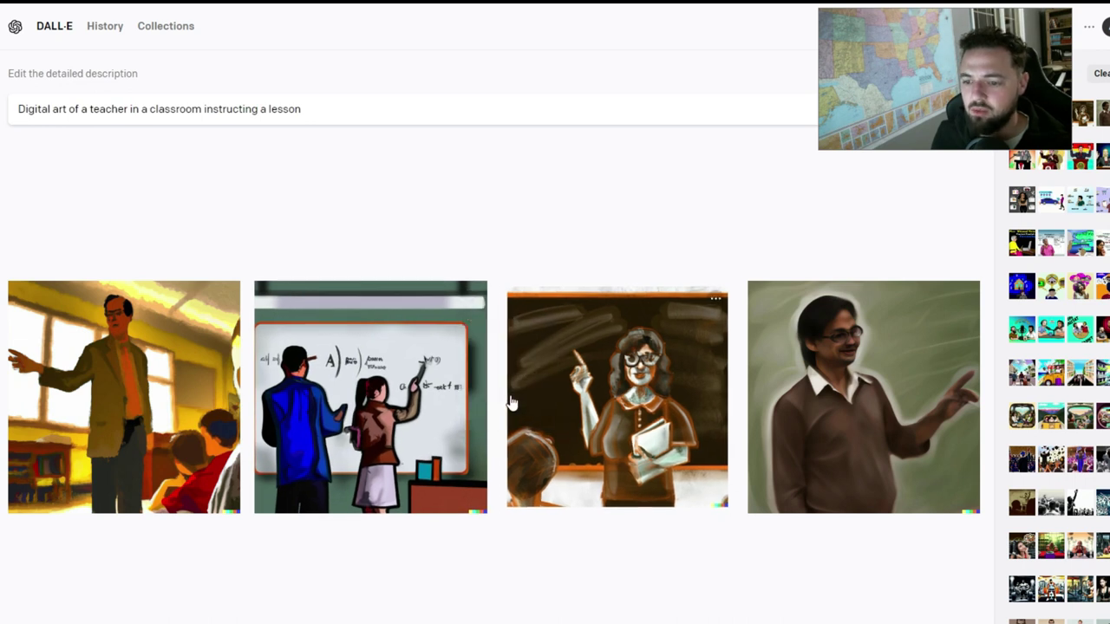
scroll(511, 403, down, 1)
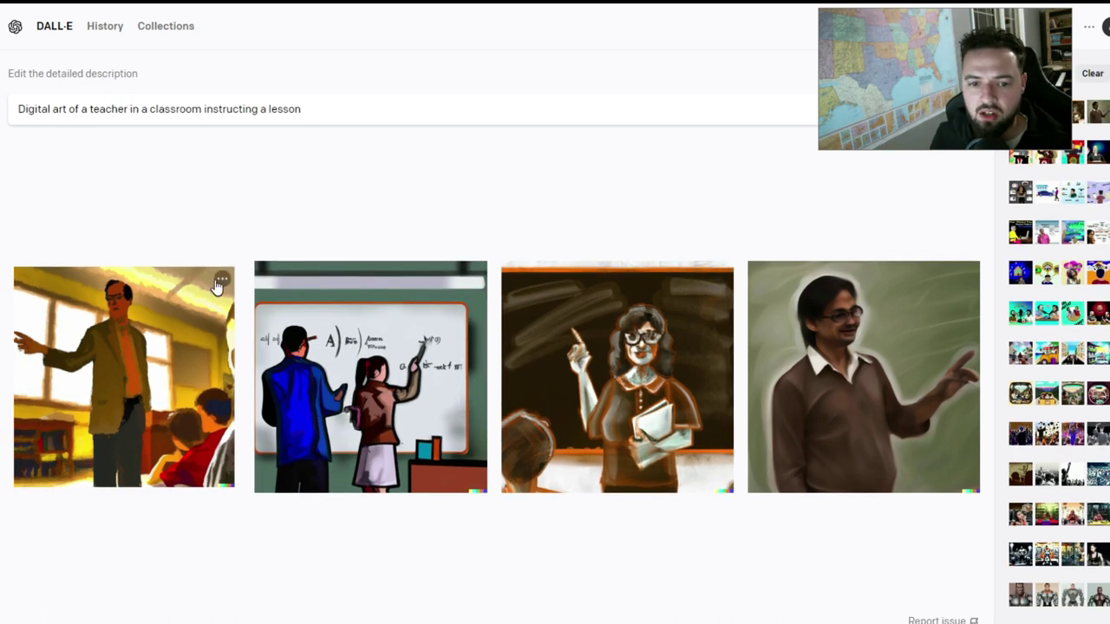
Step: Download the first 'instructing a lesson' image and change the prompt to 'handing out tests'
click(222, 279)
click(238, 381)
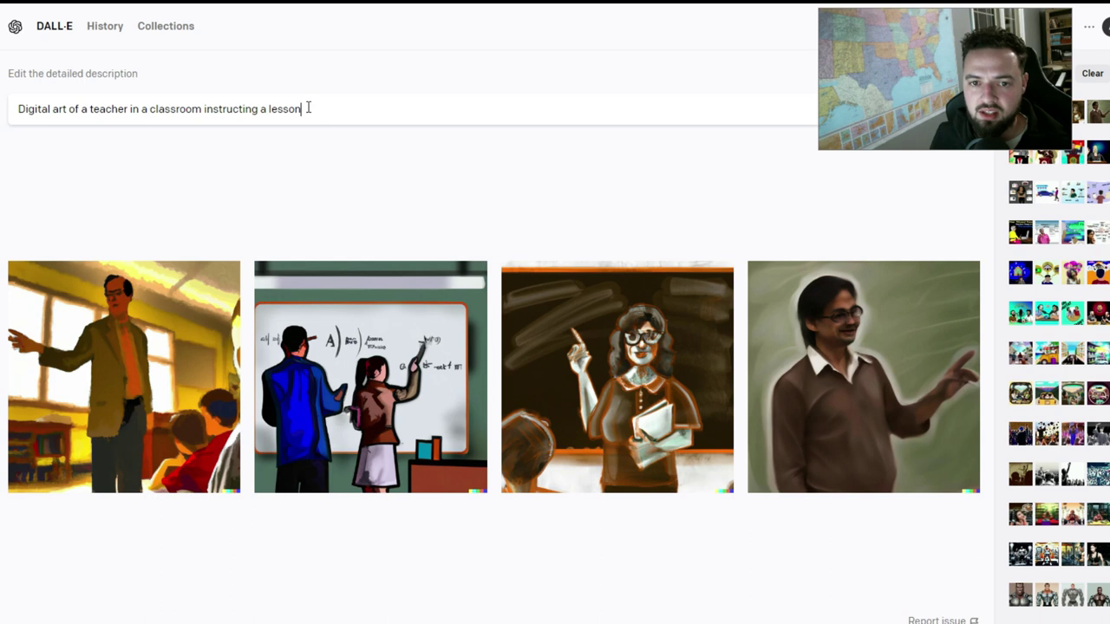
drag(304, 109, 205, 110)
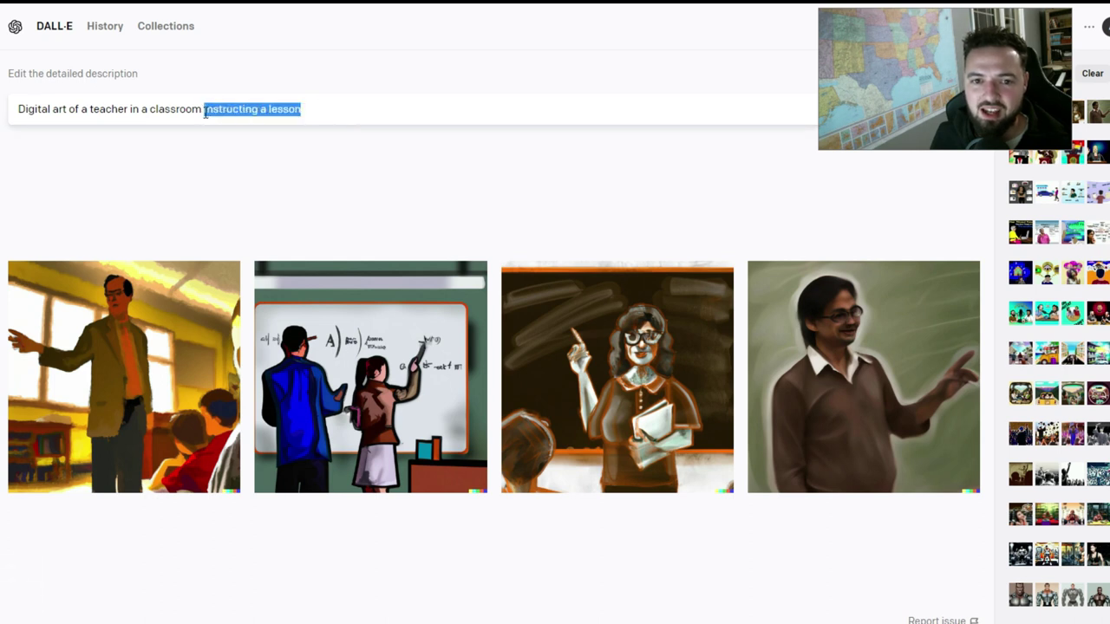
text(frpvo)
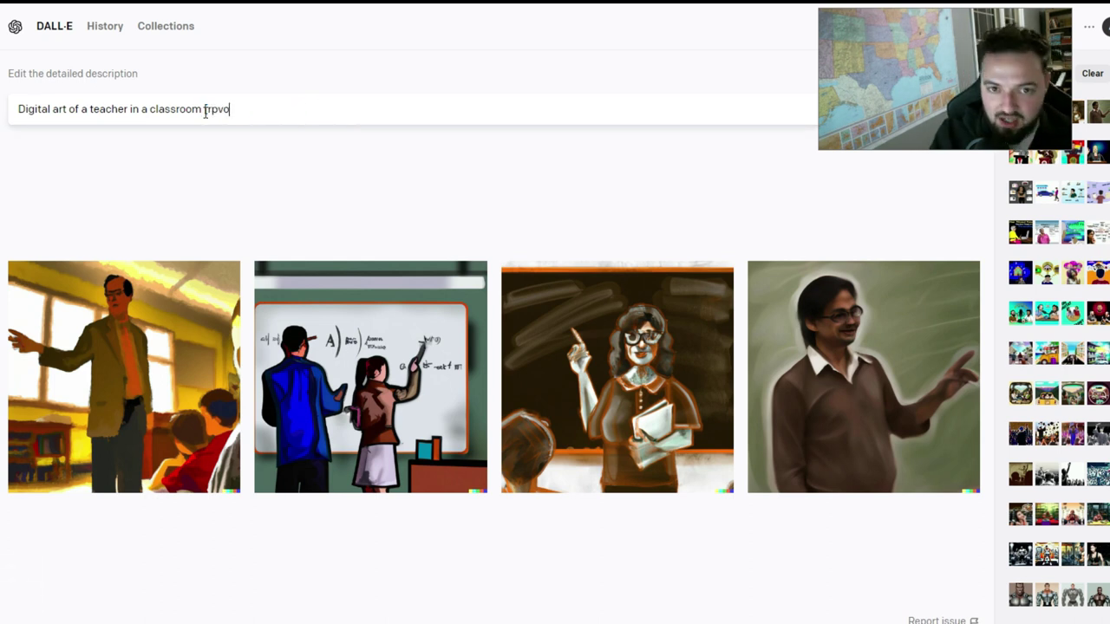
key(BackSpace)
key(BackSpace)
key(BackSpace)
key(BackSpace)
key(BackSpace)
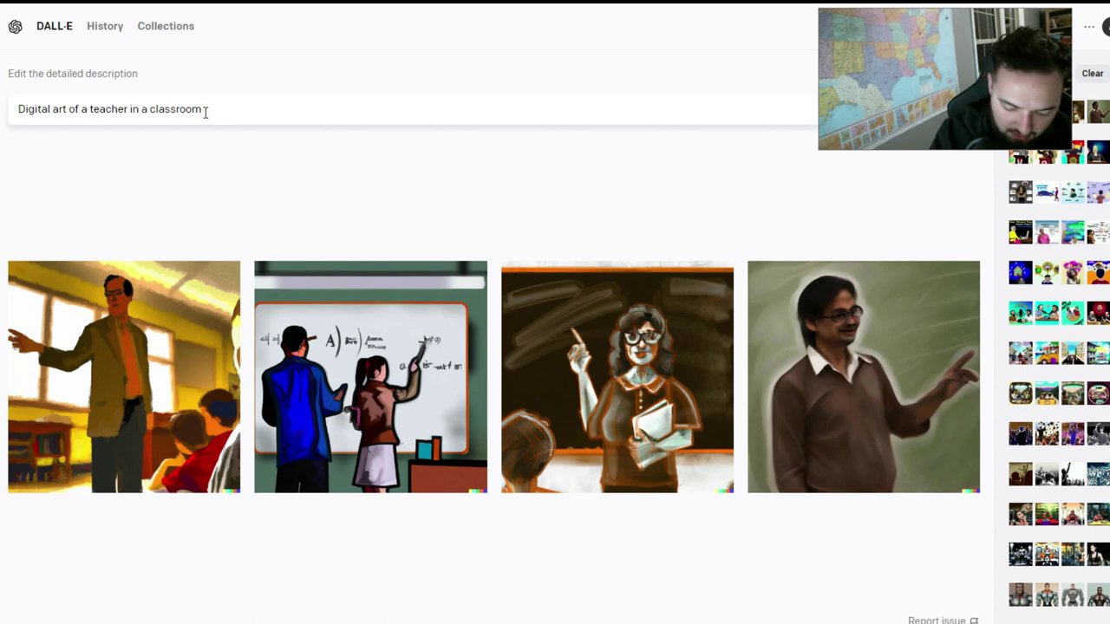
text(hand)
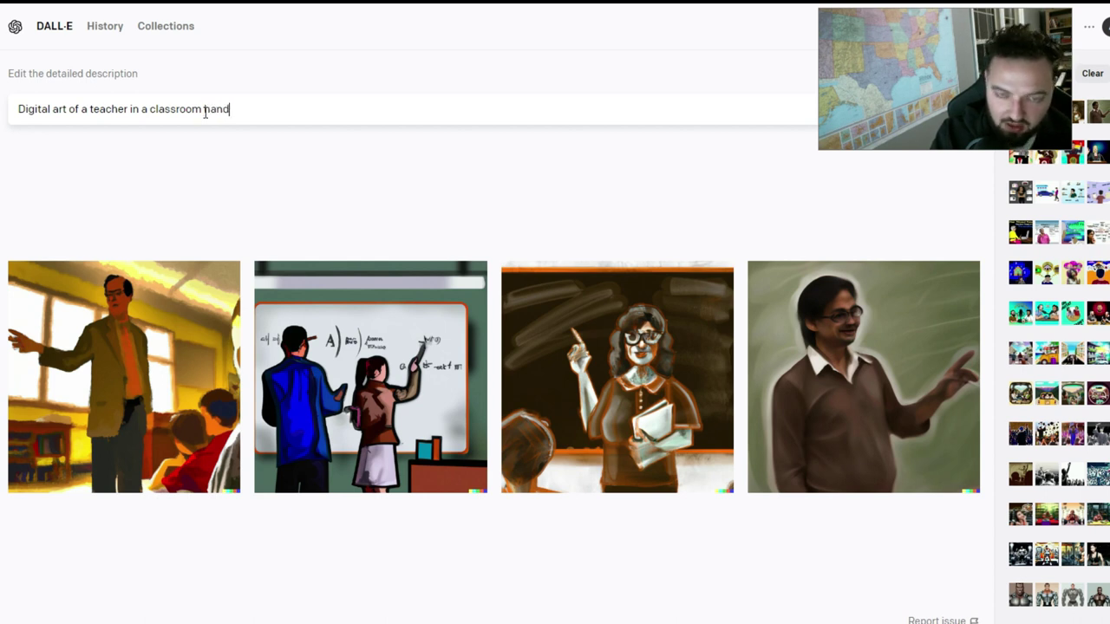
text(ing out tests)
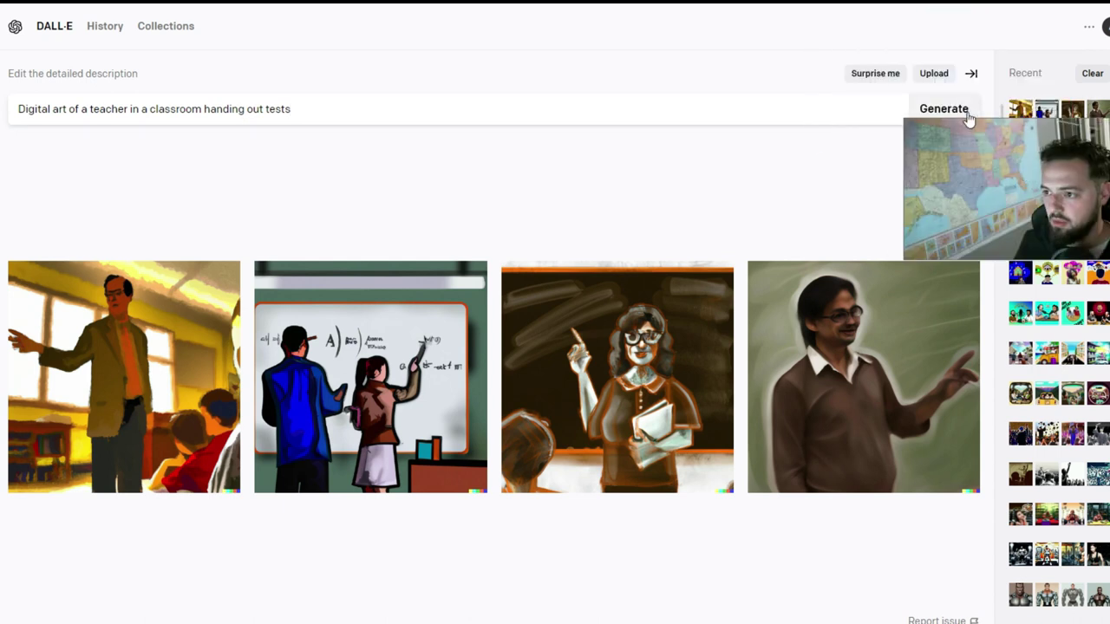
Step: Generate the 'handing out tests' teacher images and download the first one
click(959, 111)
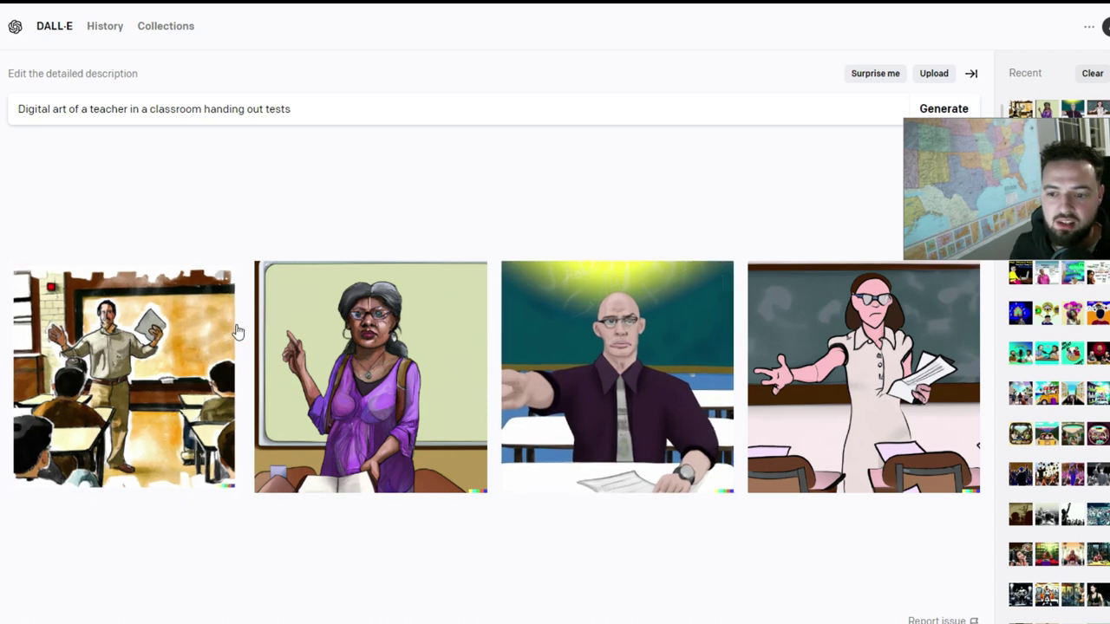
click(223, 279)
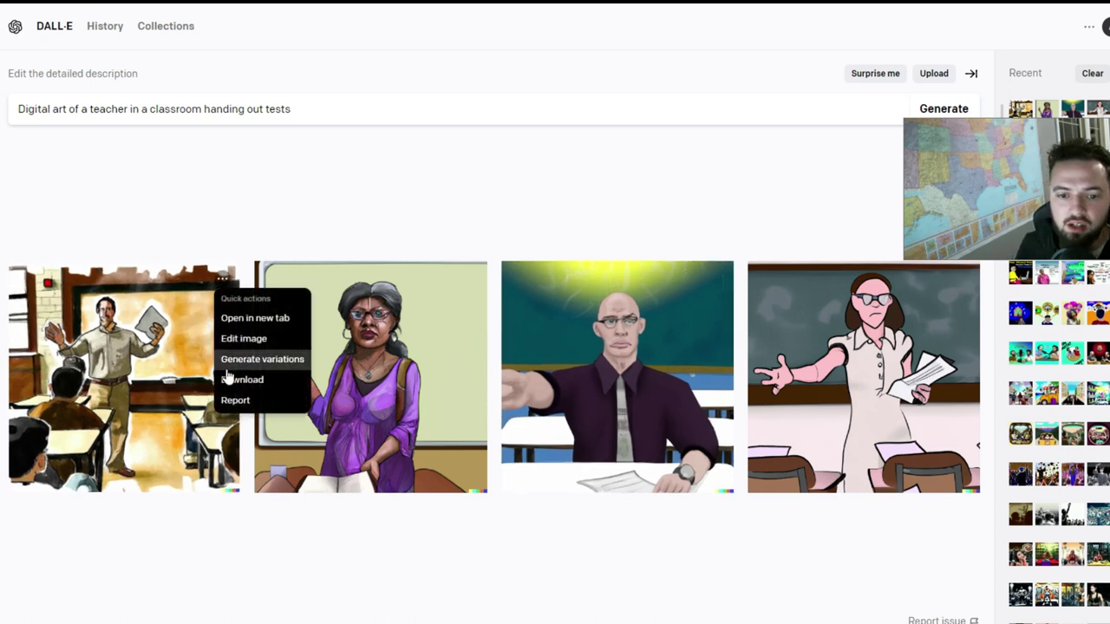
click(227, 382)
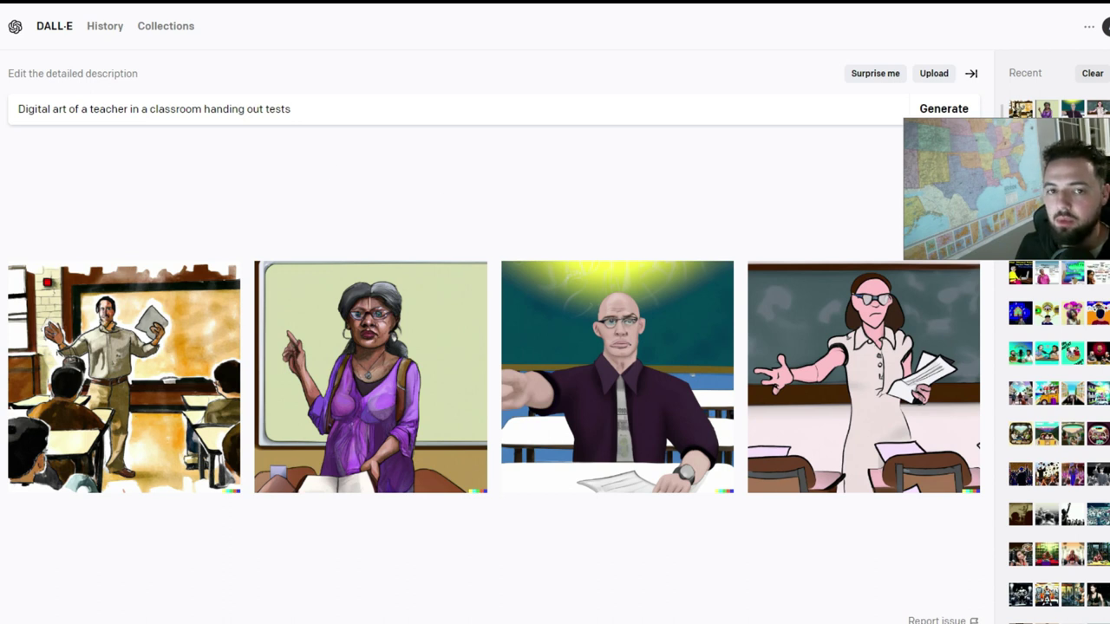
Step: Replace the prompt with the girl-in-an-apartment-overlooking-a-park text and generate images
key(ctrl+a)
text(Digital art of a girl in an apartment that overlooks a park)
key(Return)
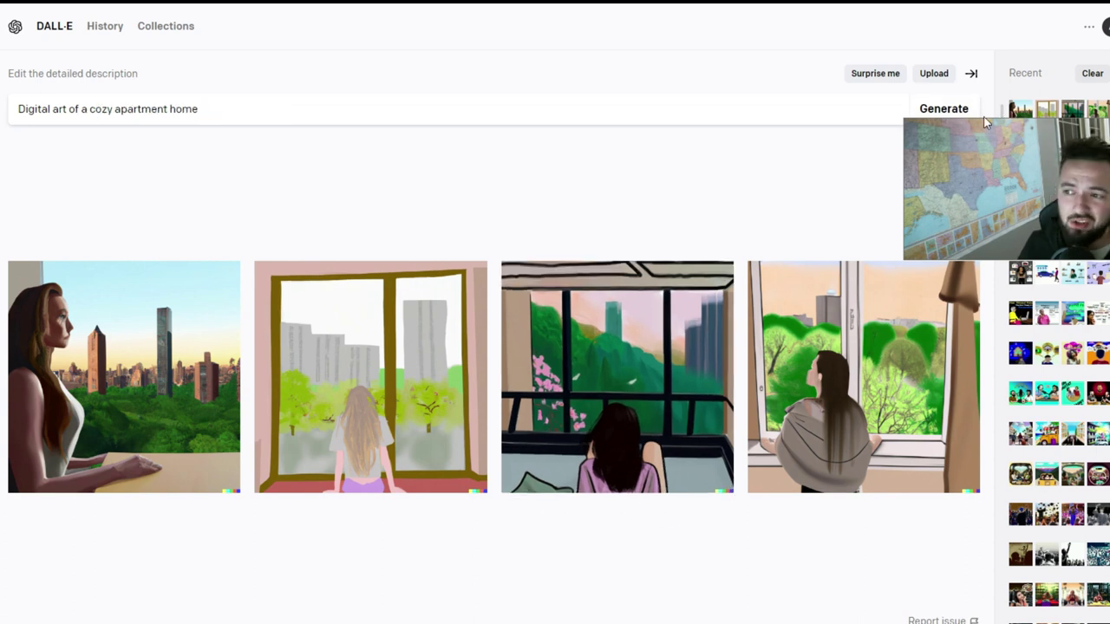
Step: Generate the cozy apartment home images and download the first one
key(Return)
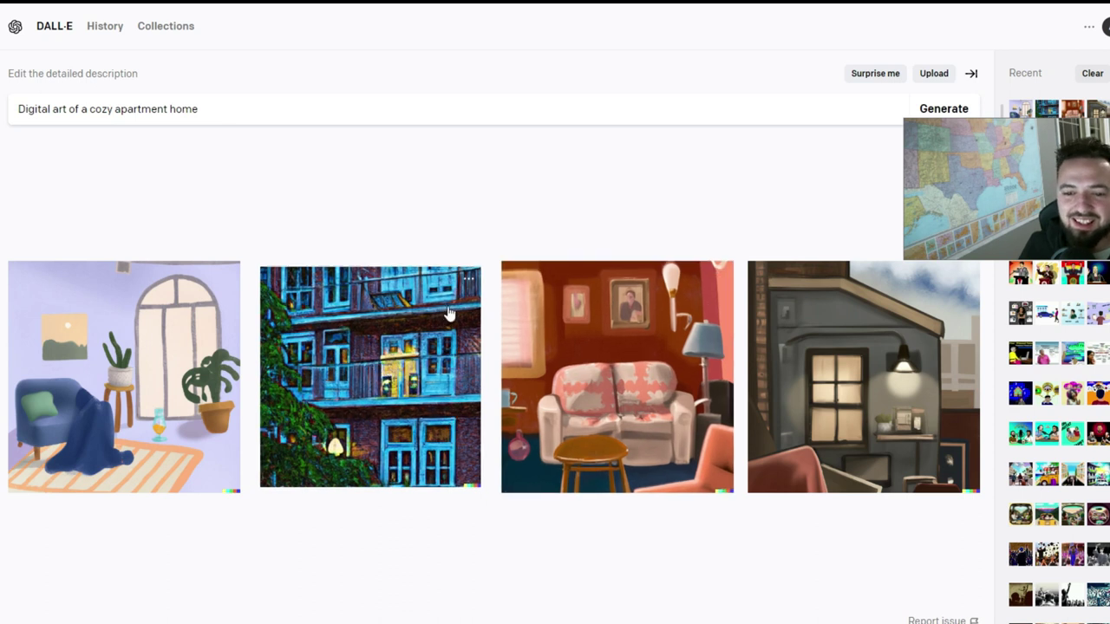
click(222, 278)
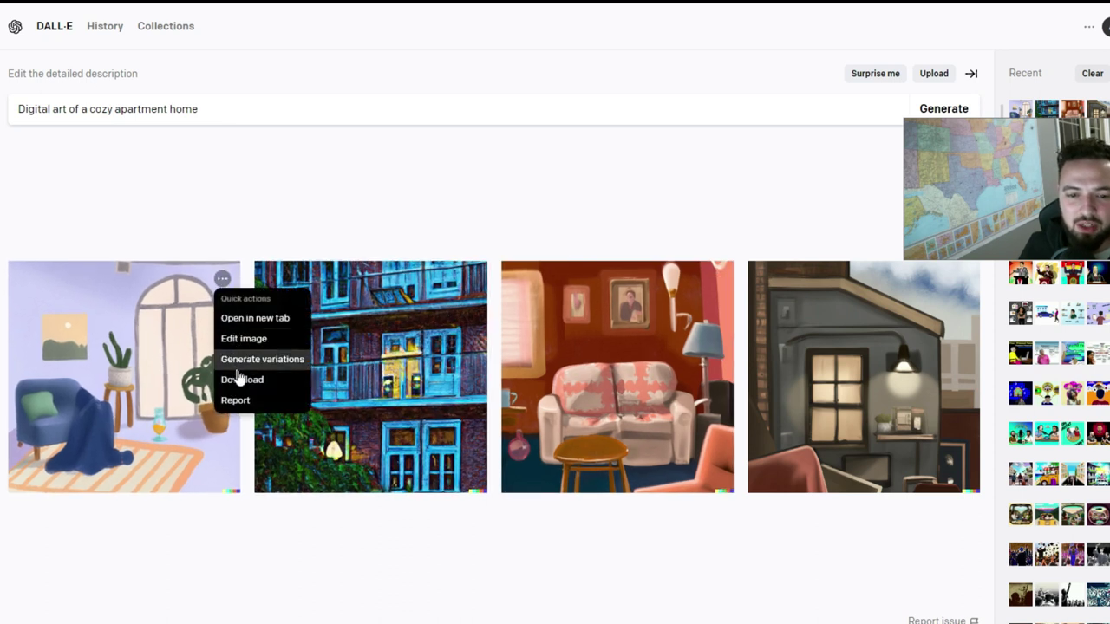
click(241, 379)
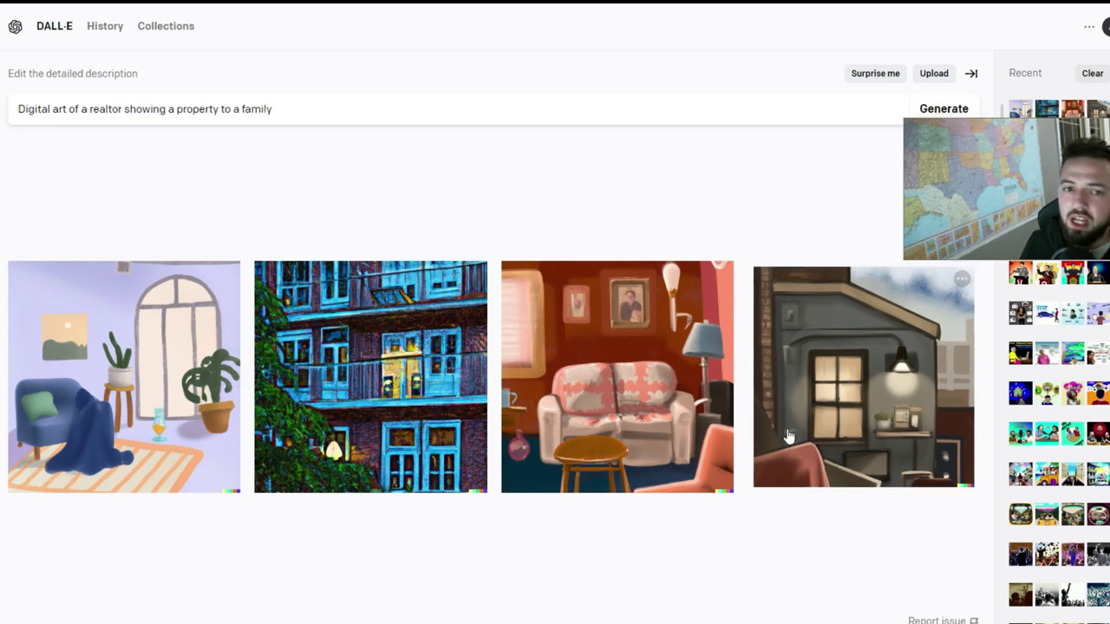
Step: Generate realtor-showing-a-property images, view the first enlarged, then generate the B-21 bomber images
click(944, 111)
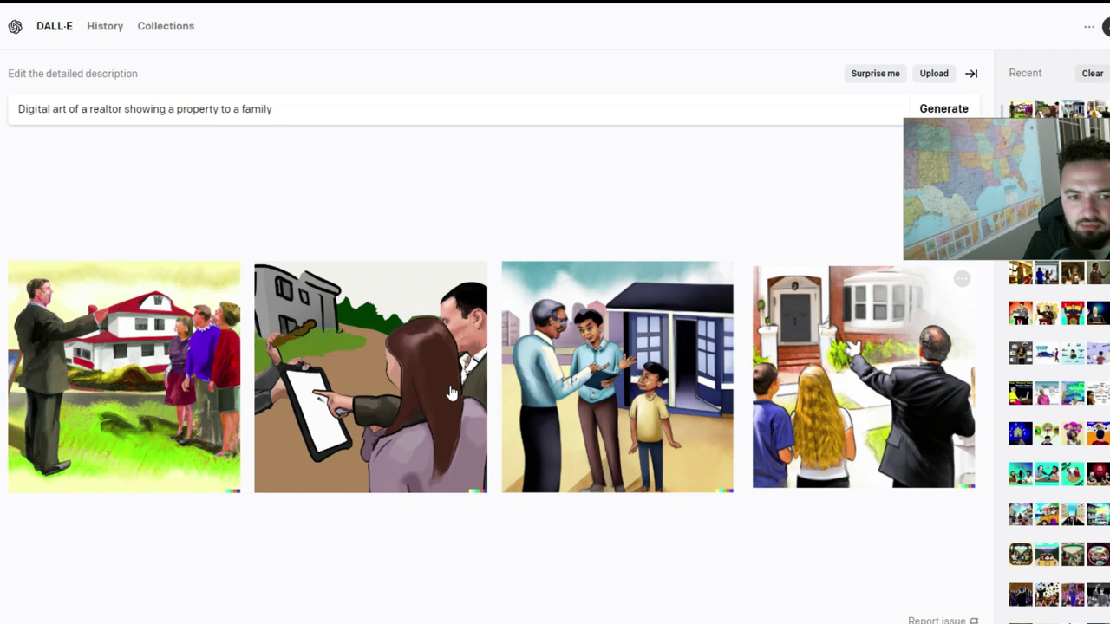
click(196, 393)
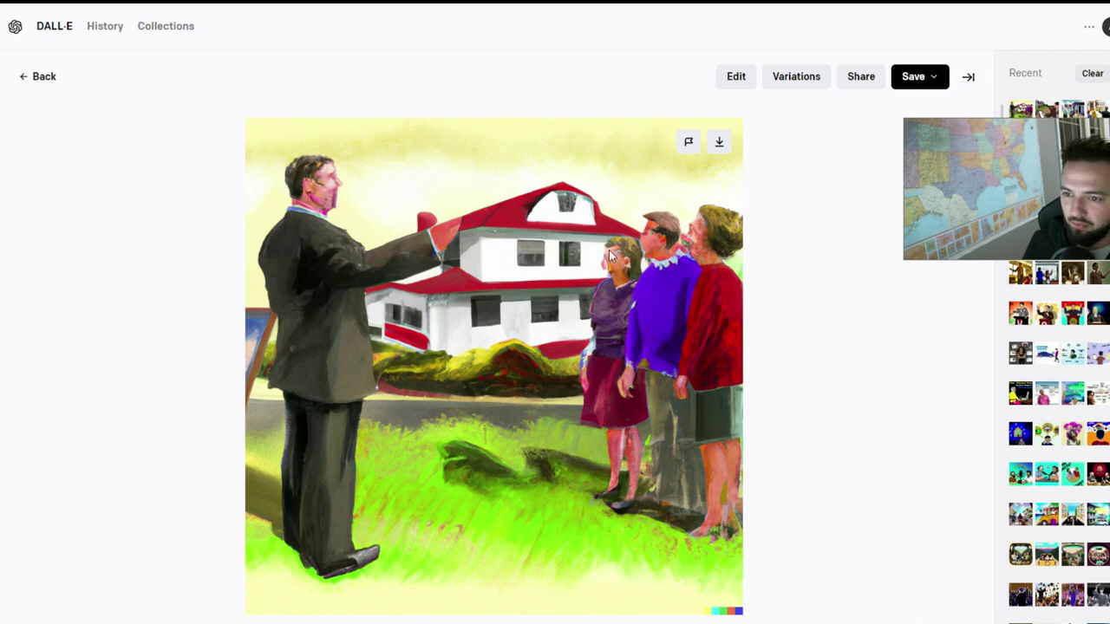
click(27, 78)
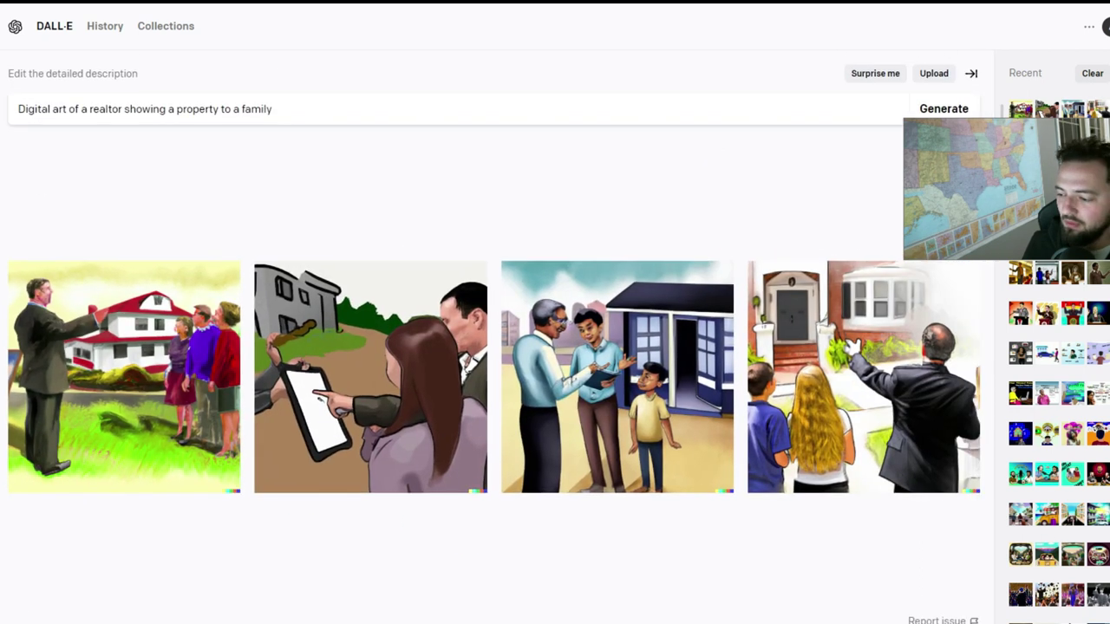
click(944, 109)
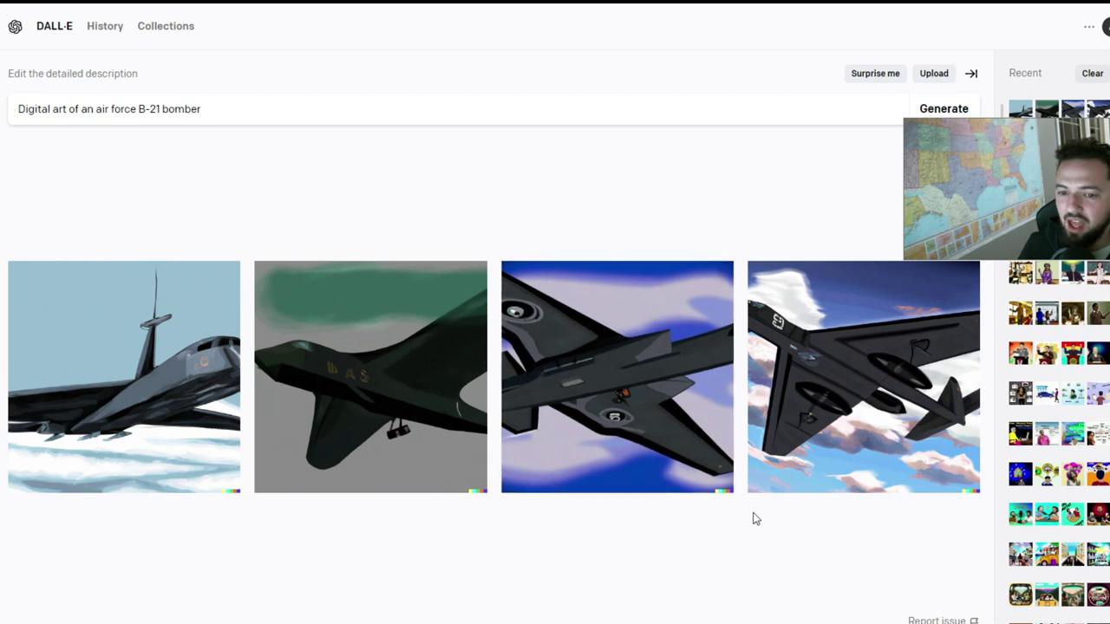
Step: Change the prompt from B-21 to B-2 bomber and generate new images
click(162, 108)
key(BackSpace)
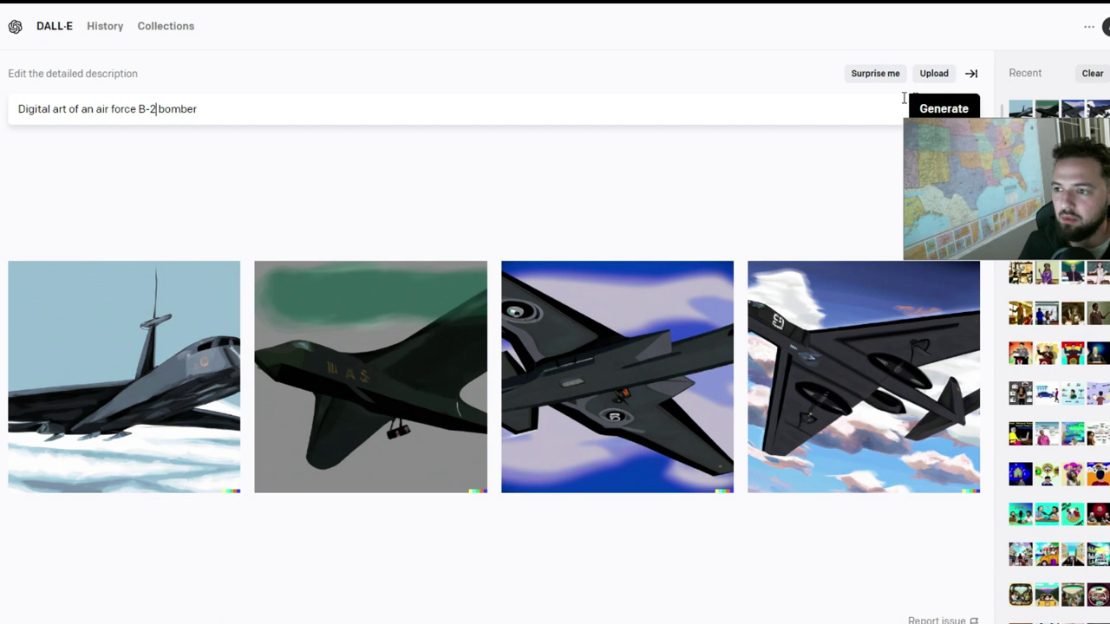
click(945, 107)
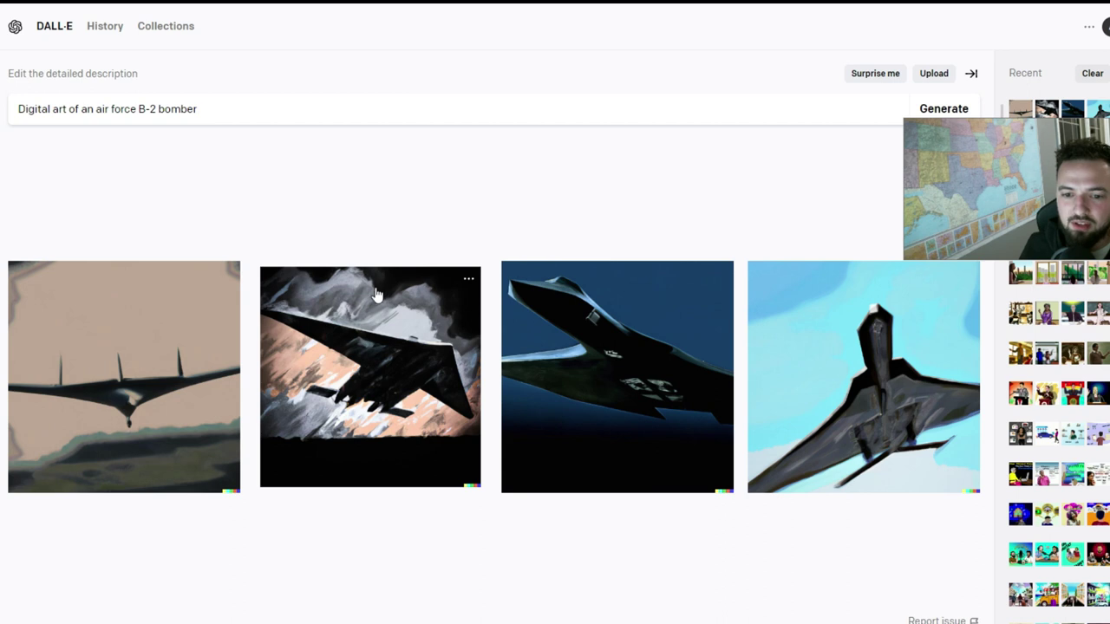
Step: Download the first and second B-2 bomber images from their enlarged views
click(203, 312)
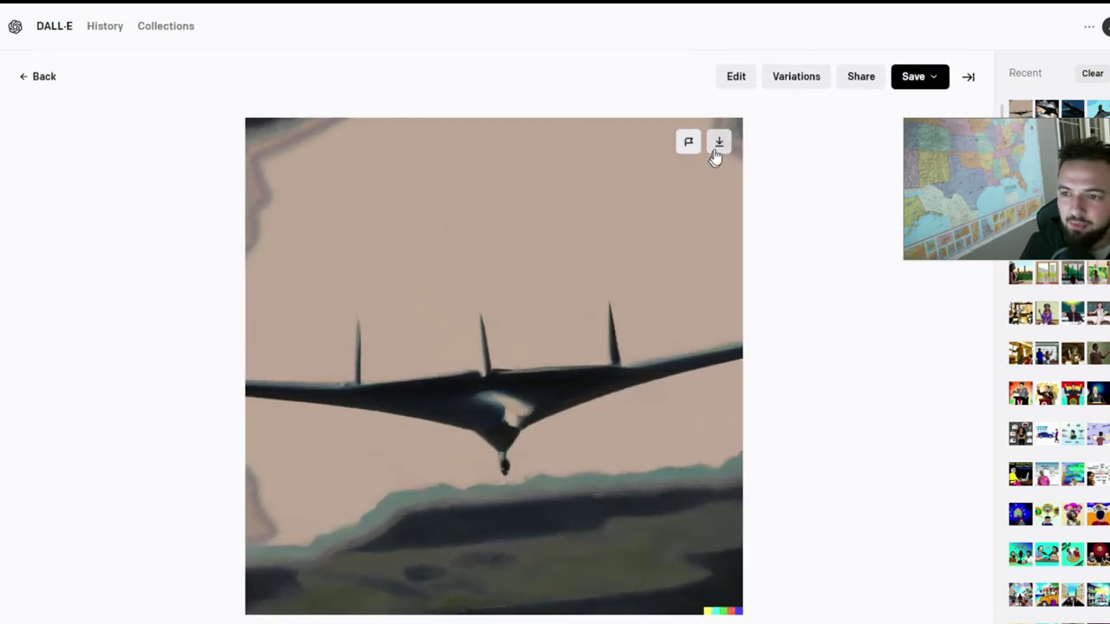
click(718, 144)
click(33, 79)
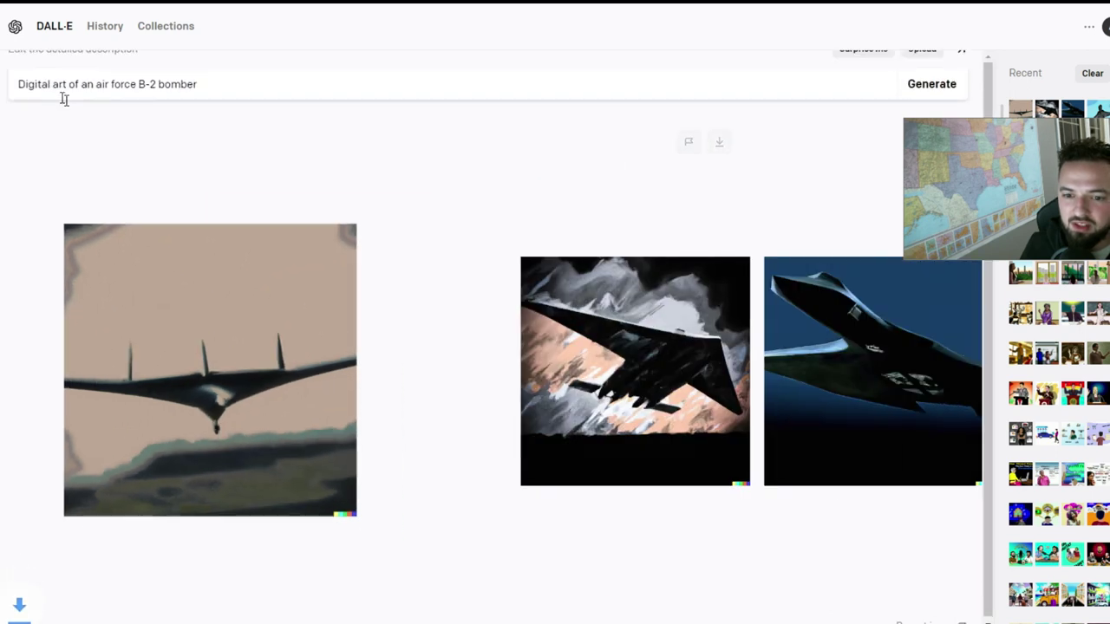
click(467, 331)
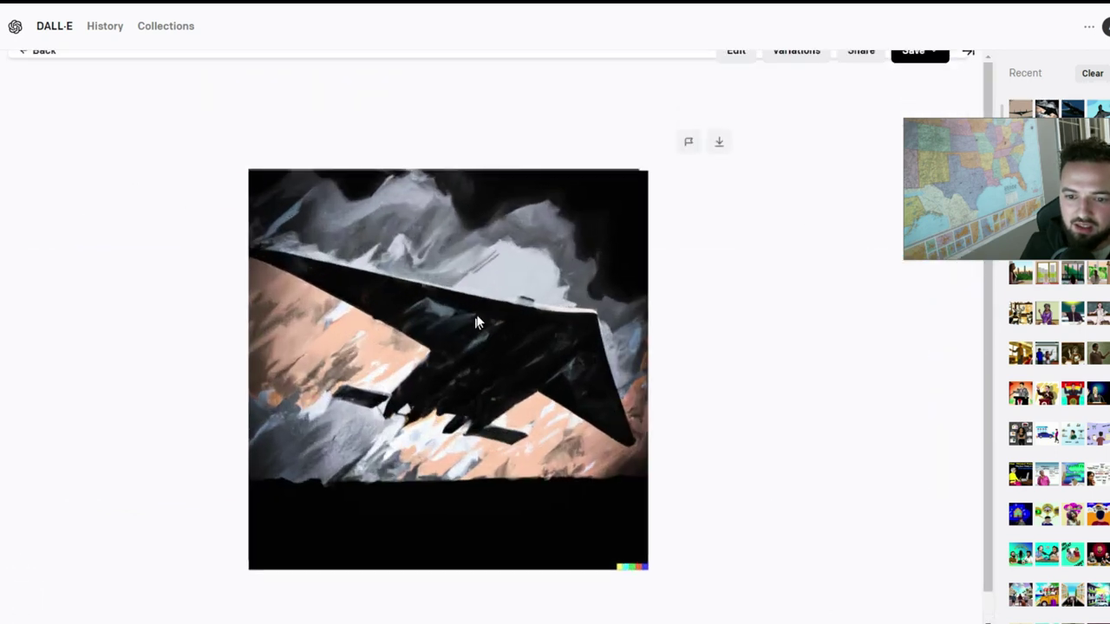
click(718, 141)
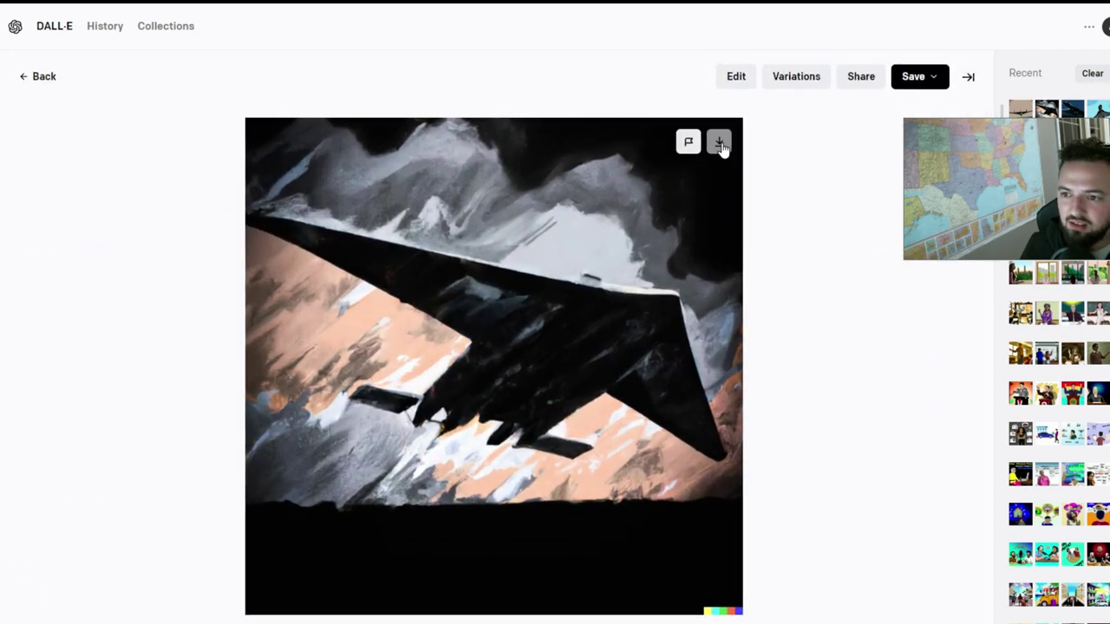
click(25, 80)
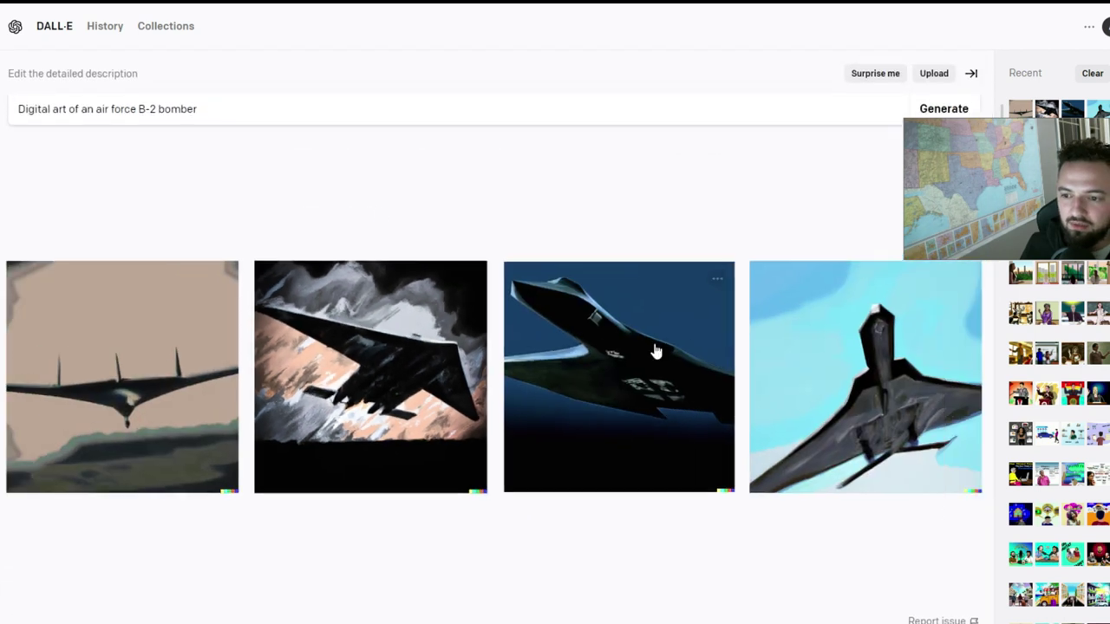
Step: Download the third bomber image, view the fourth enlarged, and return to the grid
click(687, 377)
click(718, 141)
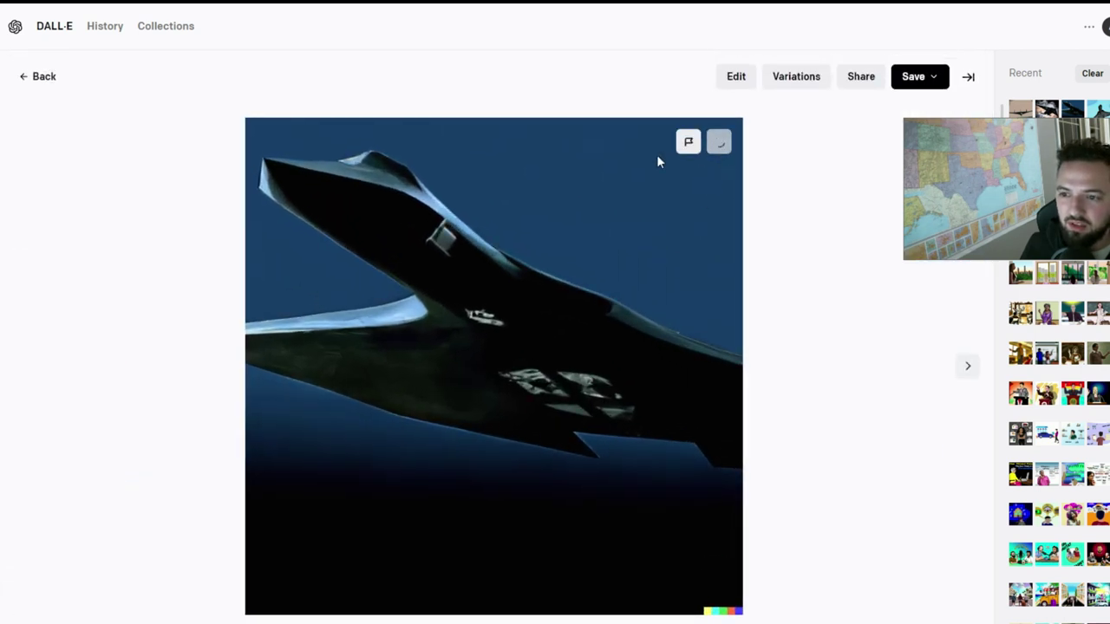
click(37, 76)
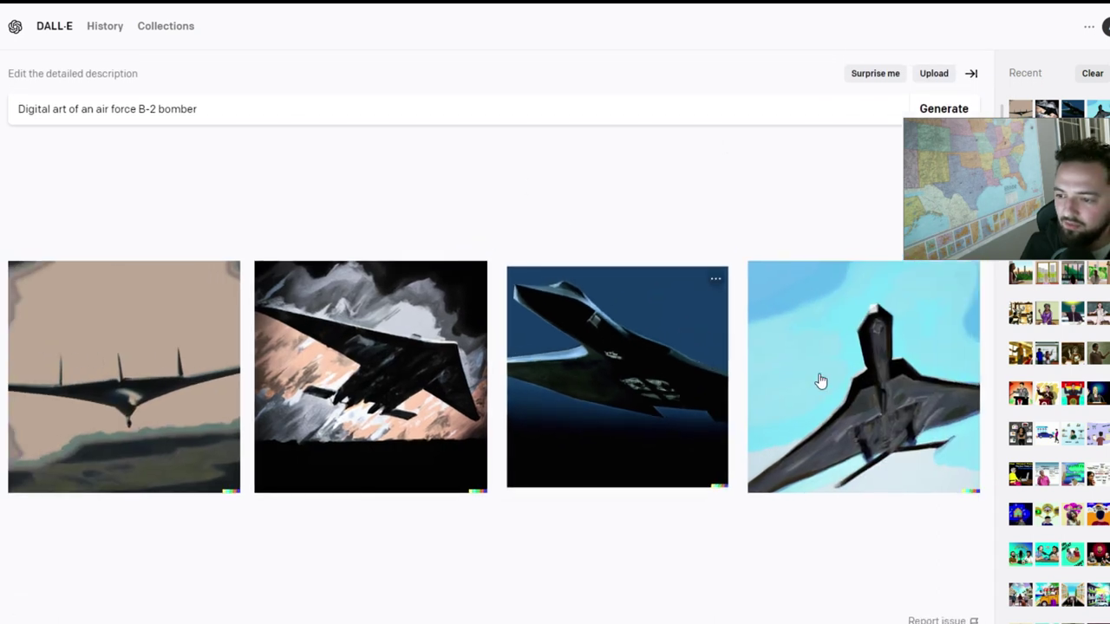
click(831, 383)
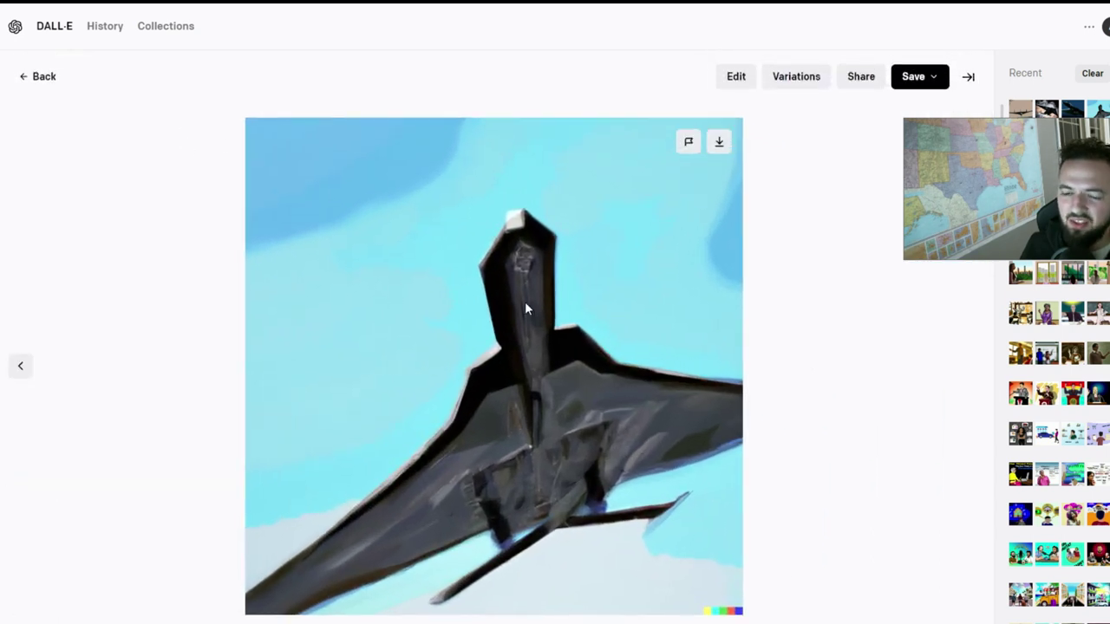
click(35, 76)
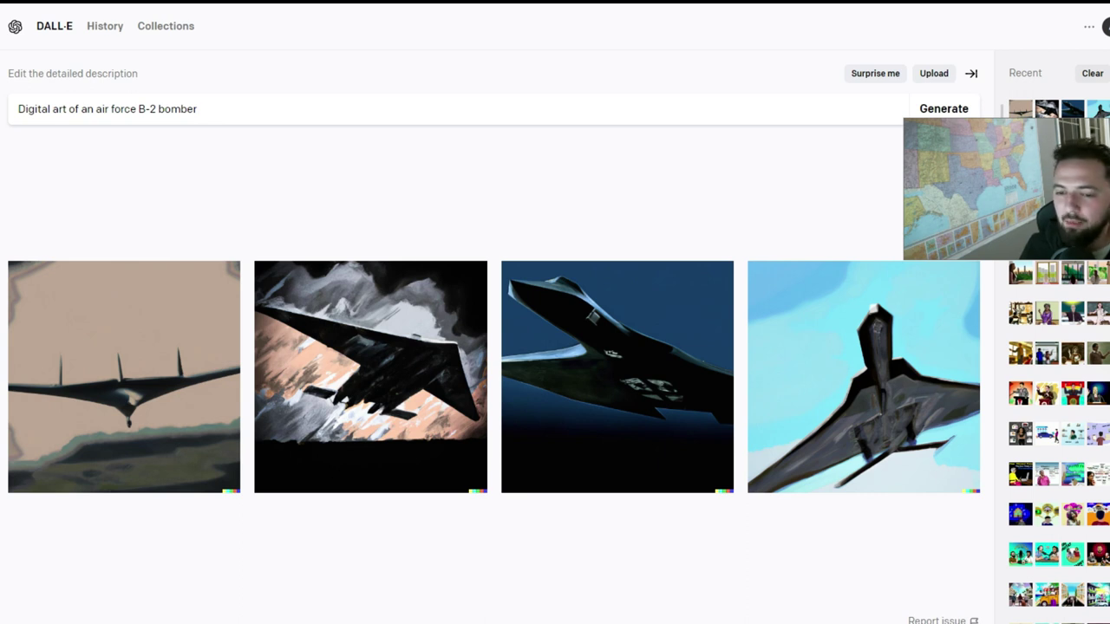
Step: Paste 'Digital art of a lawyer in a courtroom' over the bomber prompt and generate
key(ctrl+a)
text(Digital art of a lawyer in a courtroom)
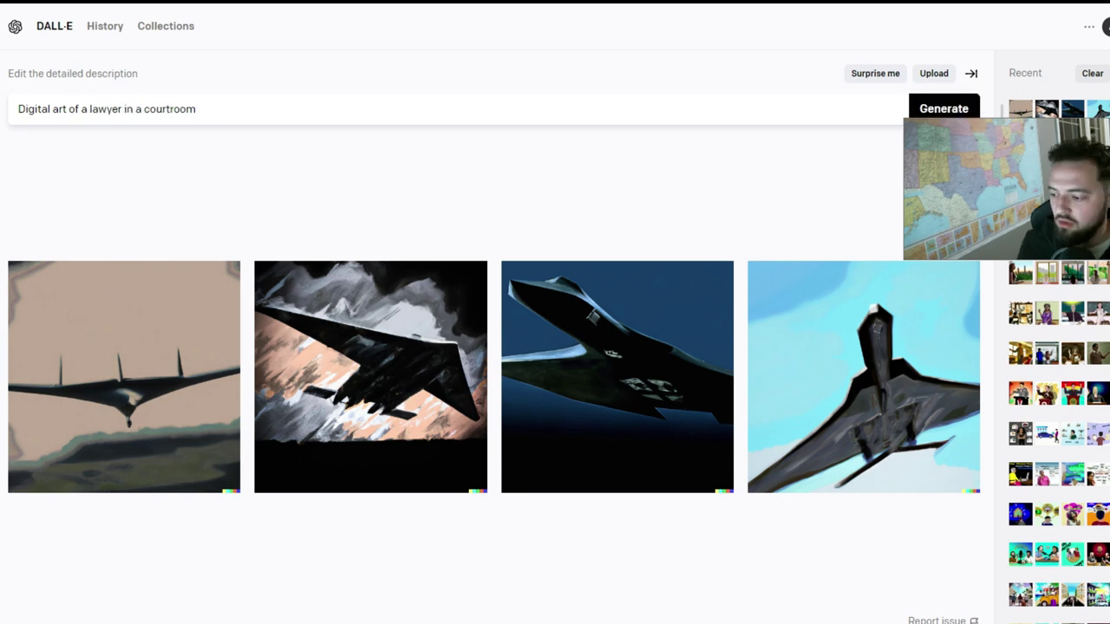
click(938, 107)
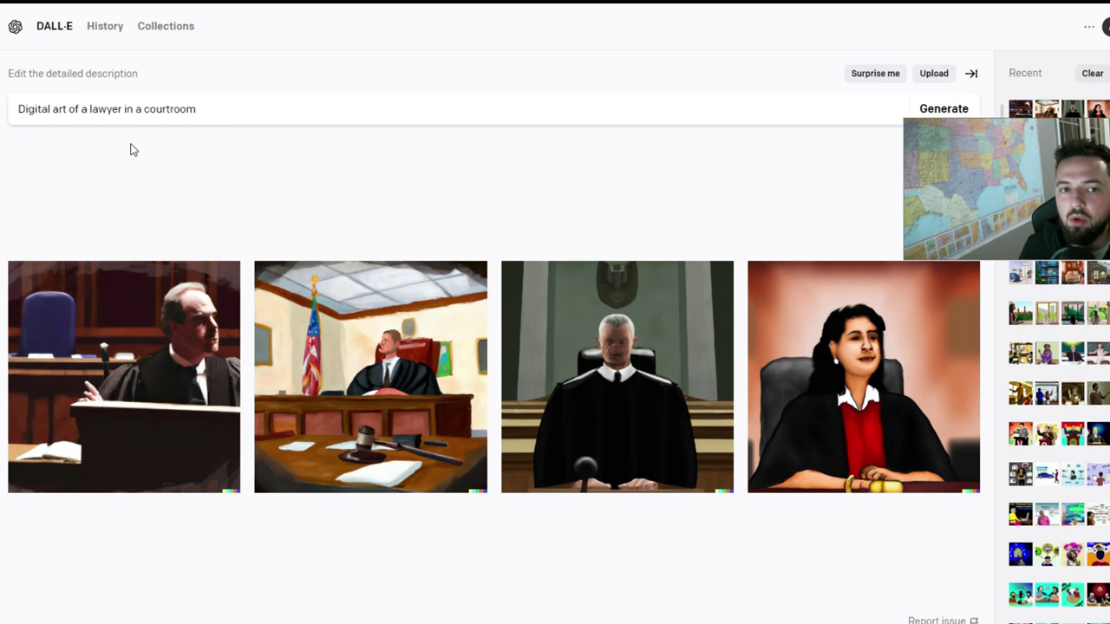
Step: Insert 'talking to a judge' after 'lawyer', generate, and download the first courtroom image
click(122, 109)
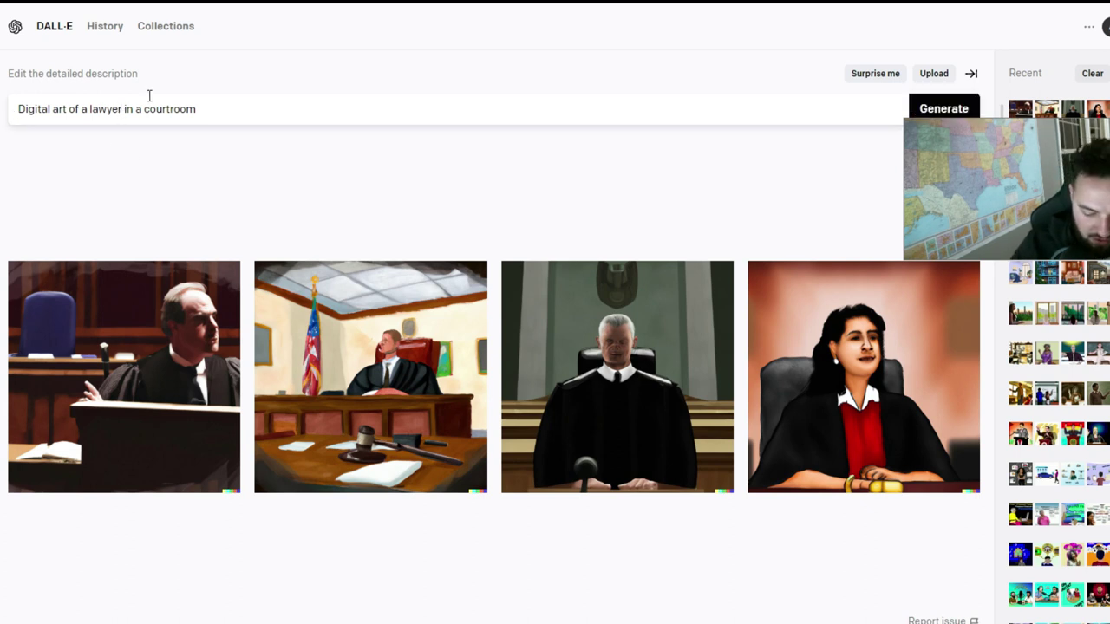
text(talking to a ju)
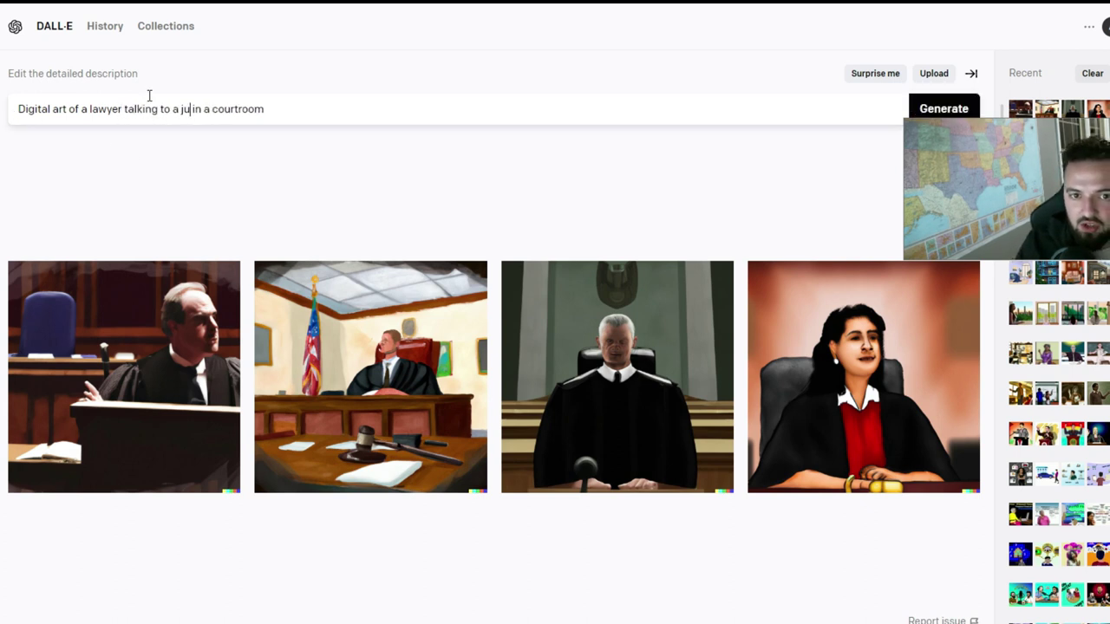
text(dge)
click(947, 106)
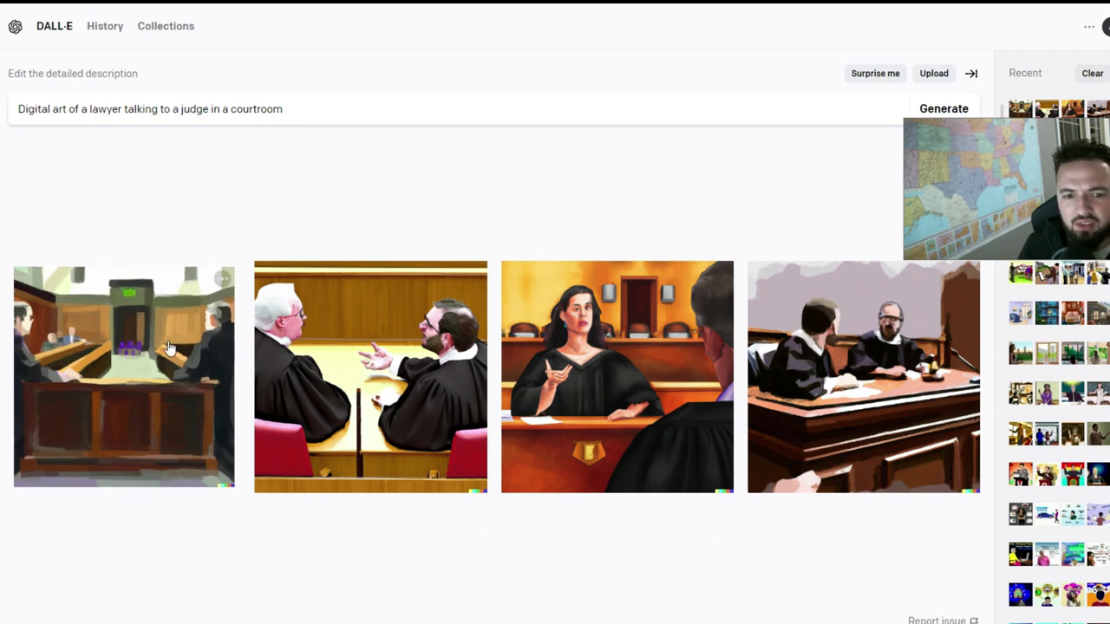
click(222, 279)
click(233, 381)
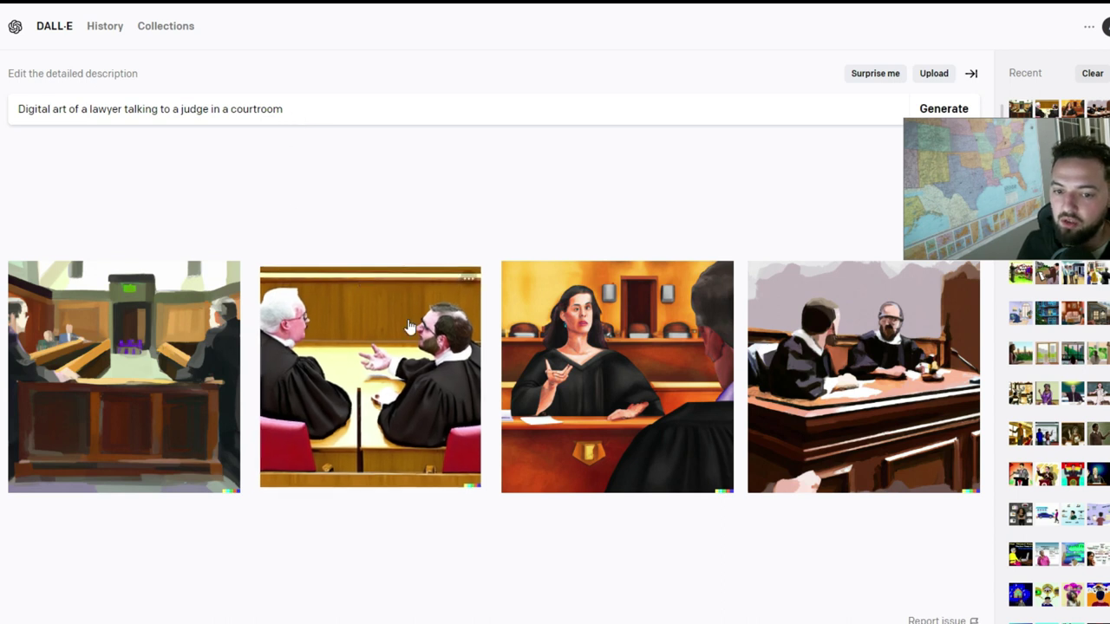
click(399, 360)
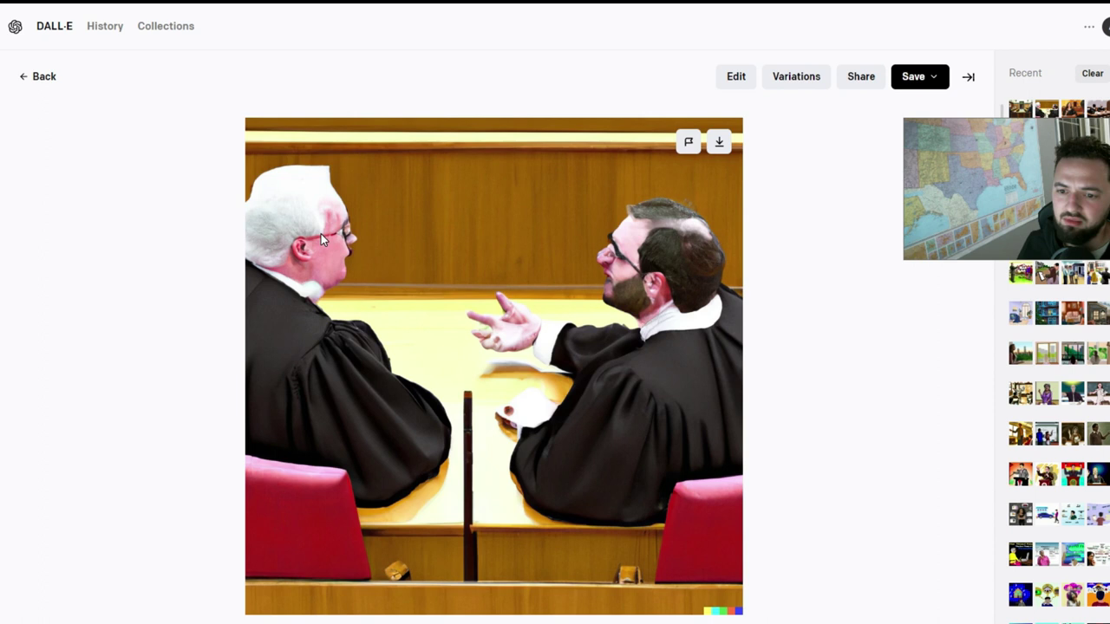
click(41, 79)
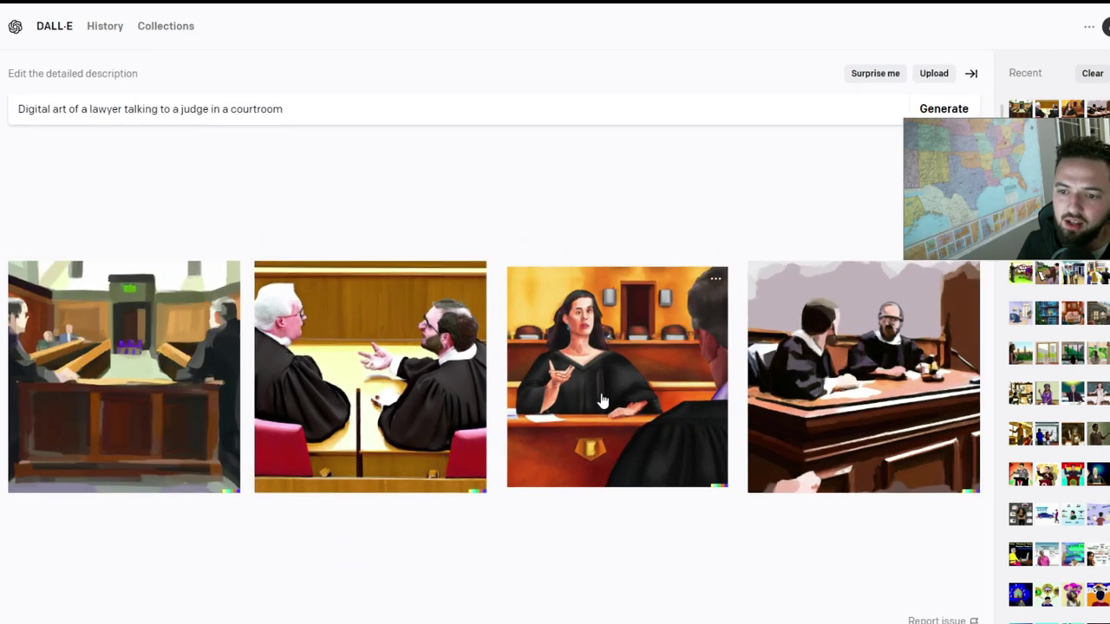
click(601, 396)
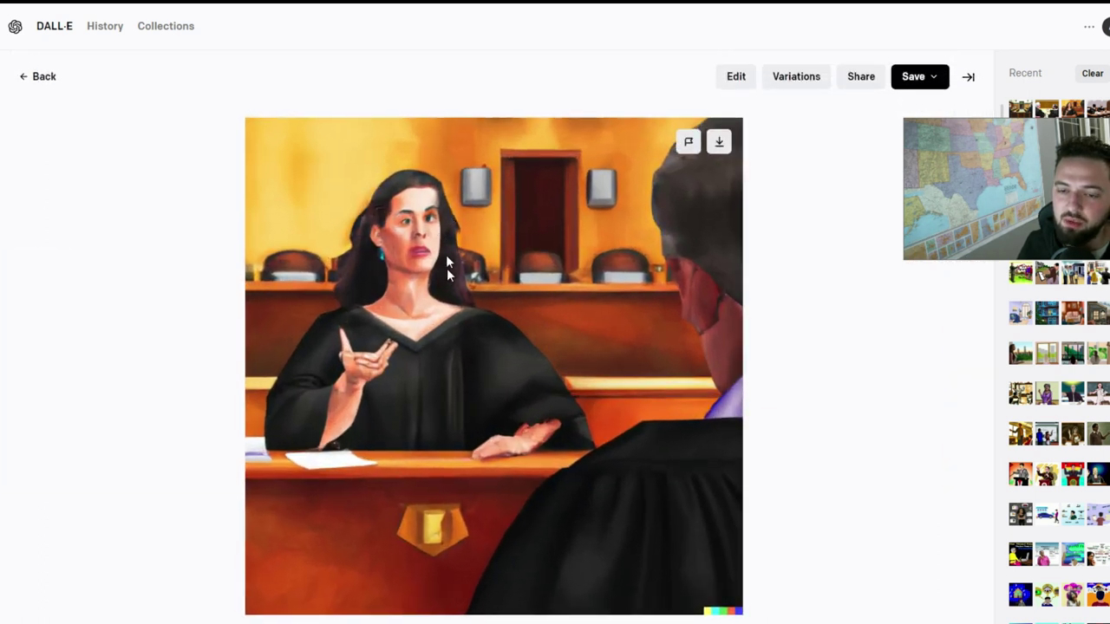
click(39, 76)
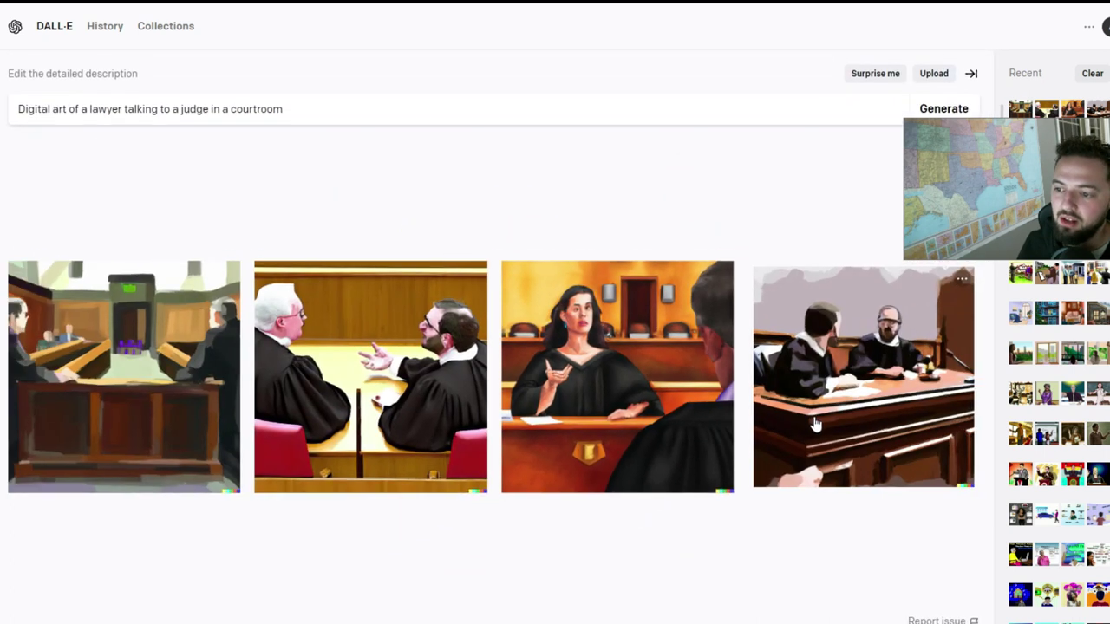
click(815, 414)
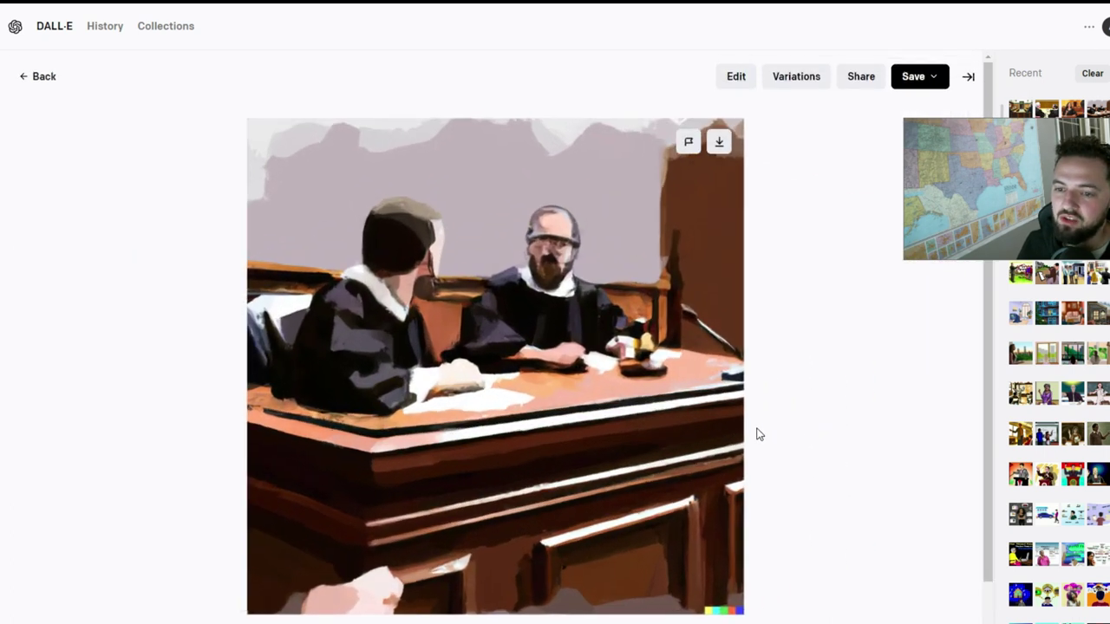
click(30, 78)
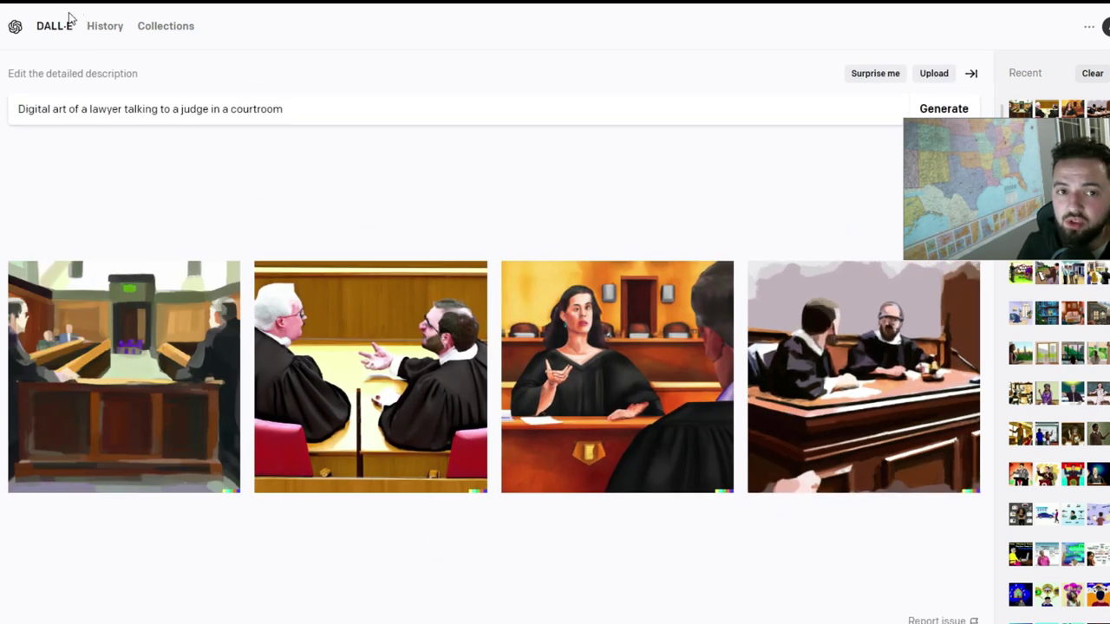